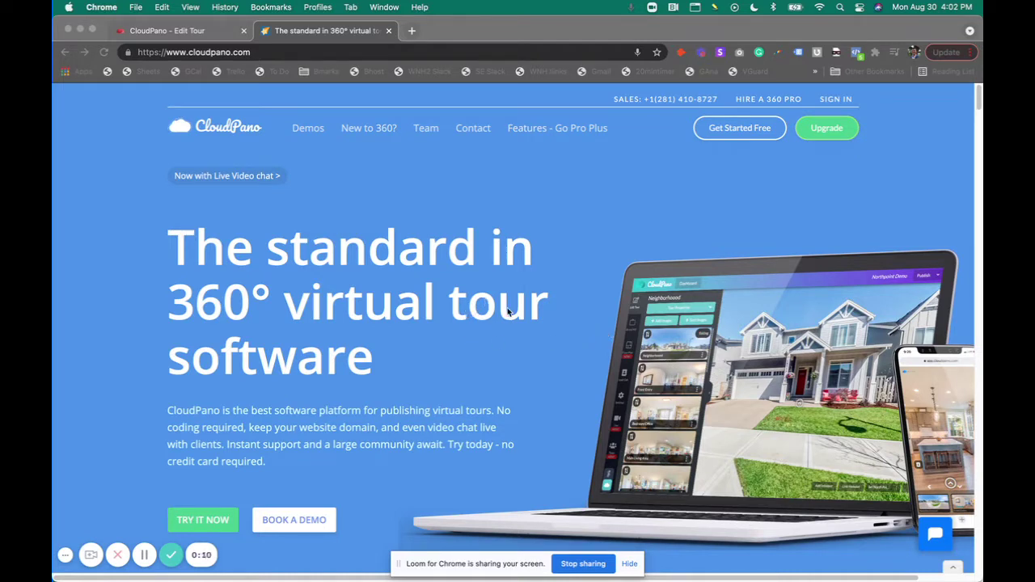
Step: Scroll down through the CloudPano homepage overview and back up toward the top
{"action": "scroll", "coordinate": [498, 317], "scroll_direction": "down", "scroll_amount": 10}
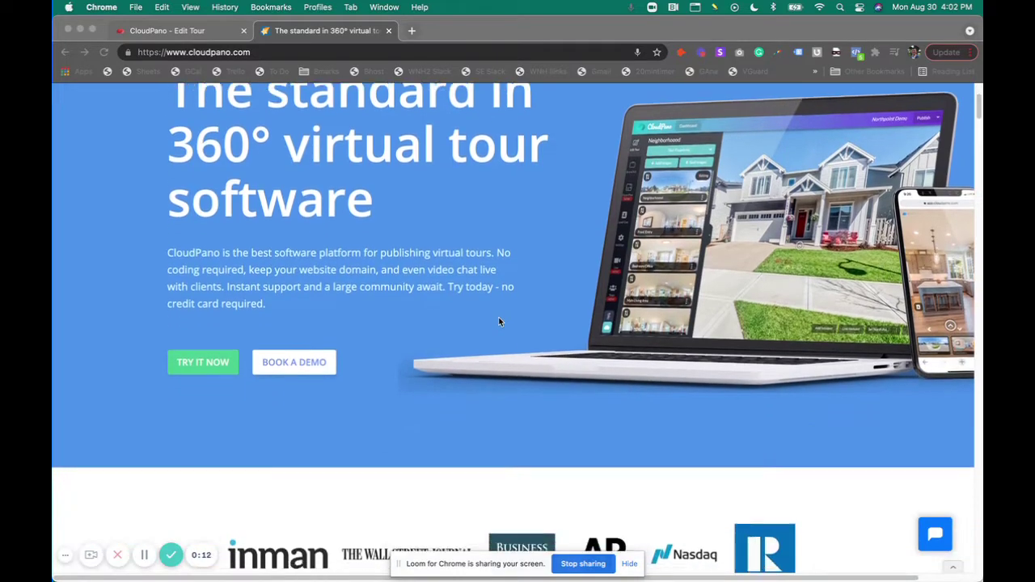
{"action": "scroll", "coordinate": [500, 319], "scroll_direction": "down", "scroll_amount": 3}
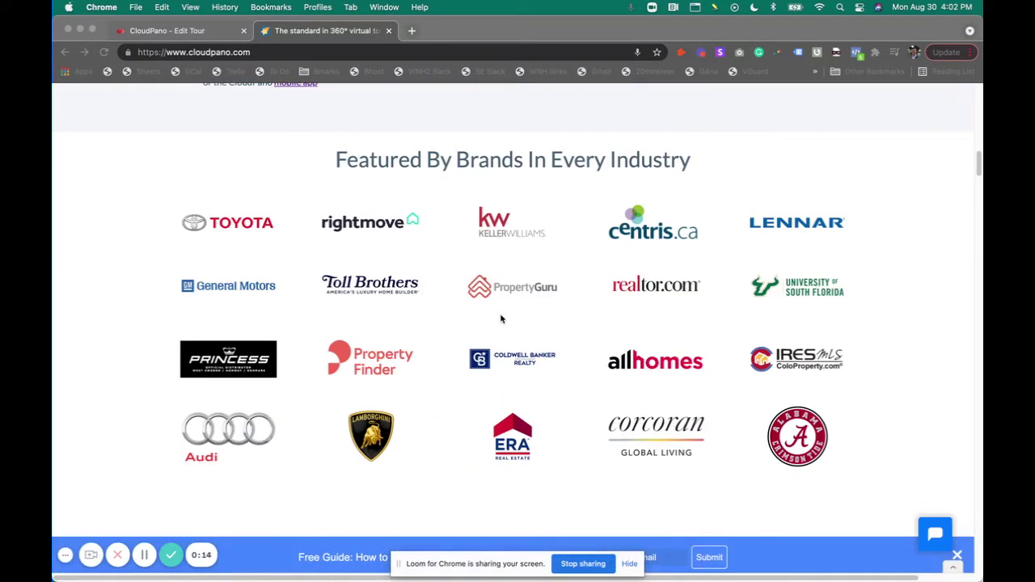
{"action": "scroll", "coordinate": [501, 318], "scroll_direction": "up", "scroll_amount": 15}
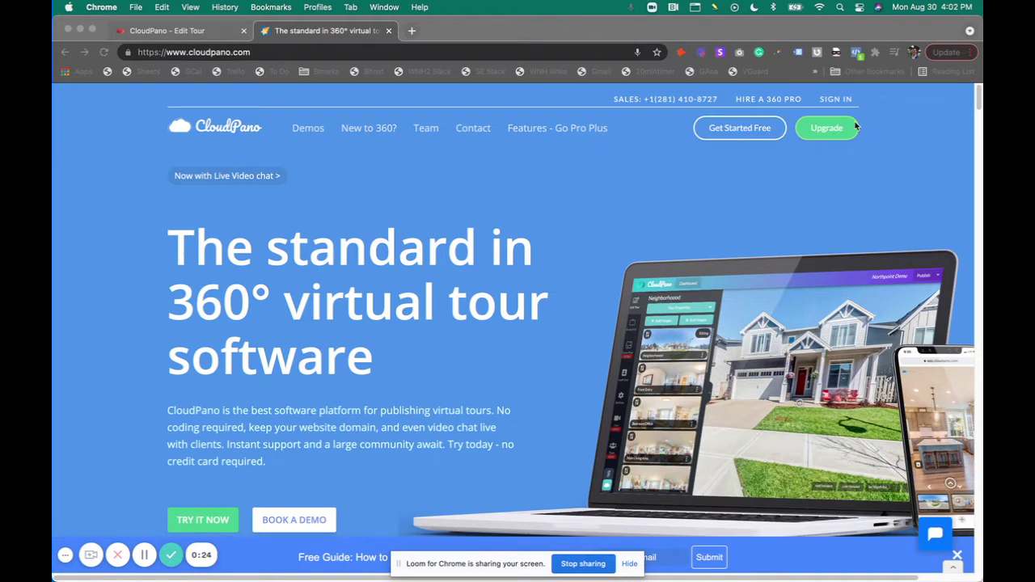
{"action": "left_click", "coordinate": [191, 30]}
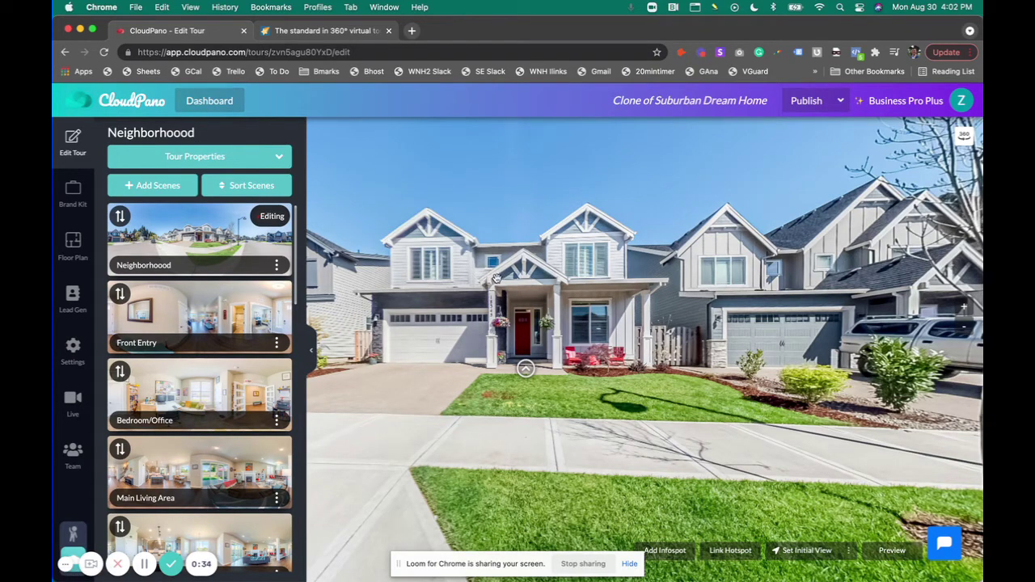
{"action": "scroll", "coordinate": [490, 275], "scroll_direction": "up", "scroll_amount": 3}
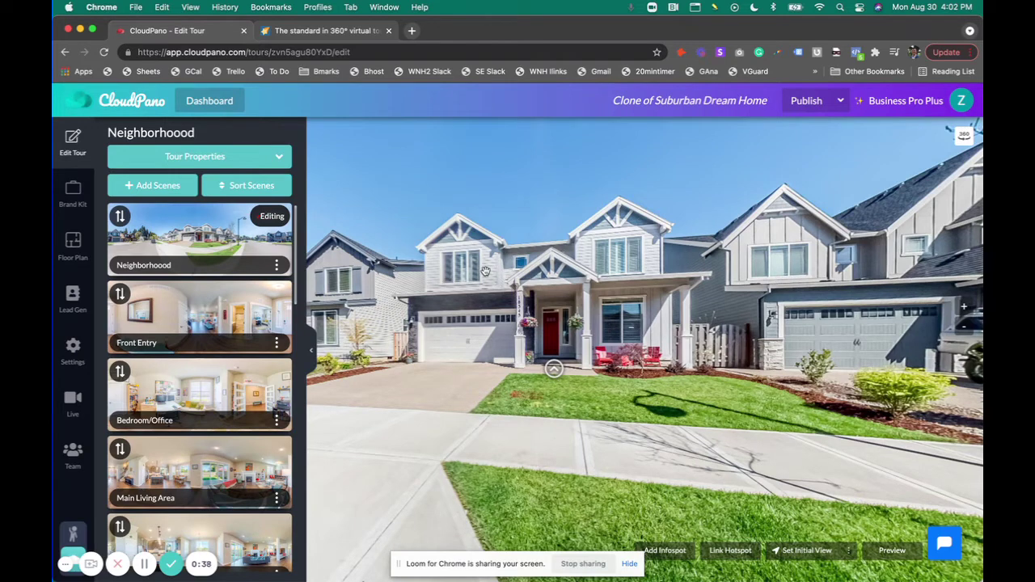
{"action": "left_click", "coordinate": [519, 564]}
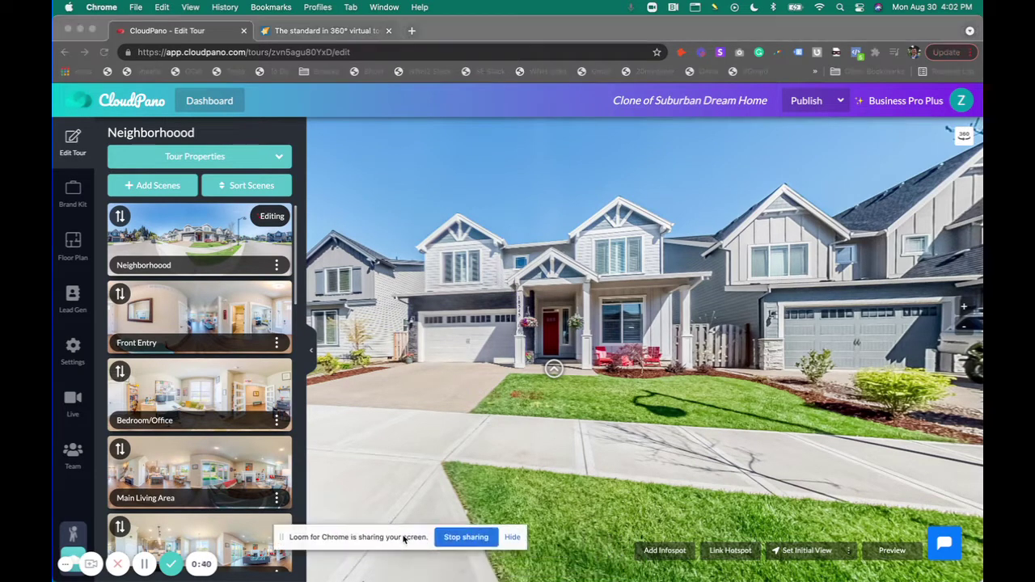
{"action": "left_click", "coordinate": [655, 443]}
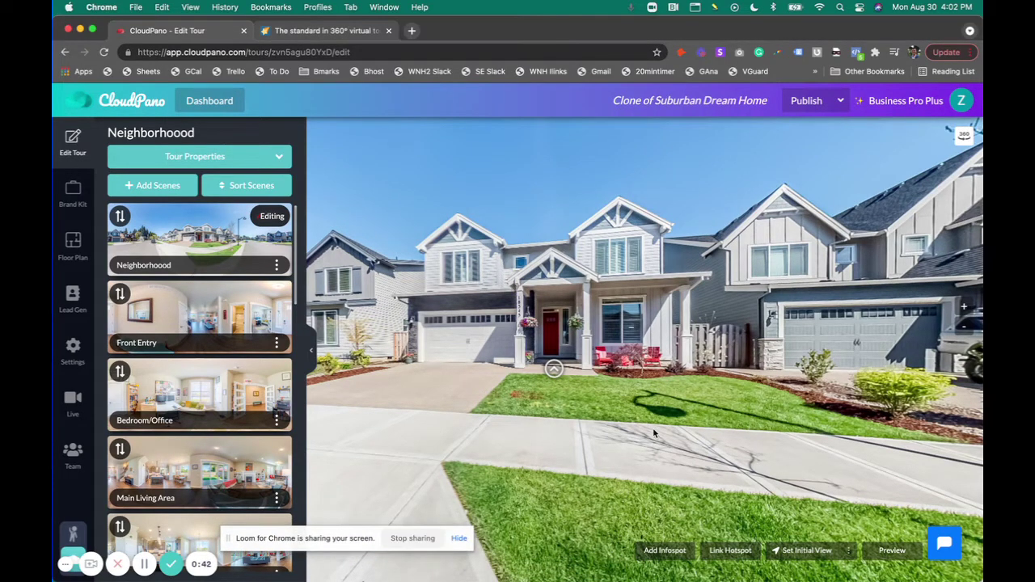
{"action": "left_click_drag", "start_coordinate": [652, 421], "coordinate": [541, 324]}
{"action": "mouse_move", "coordinate": [512, 353]}
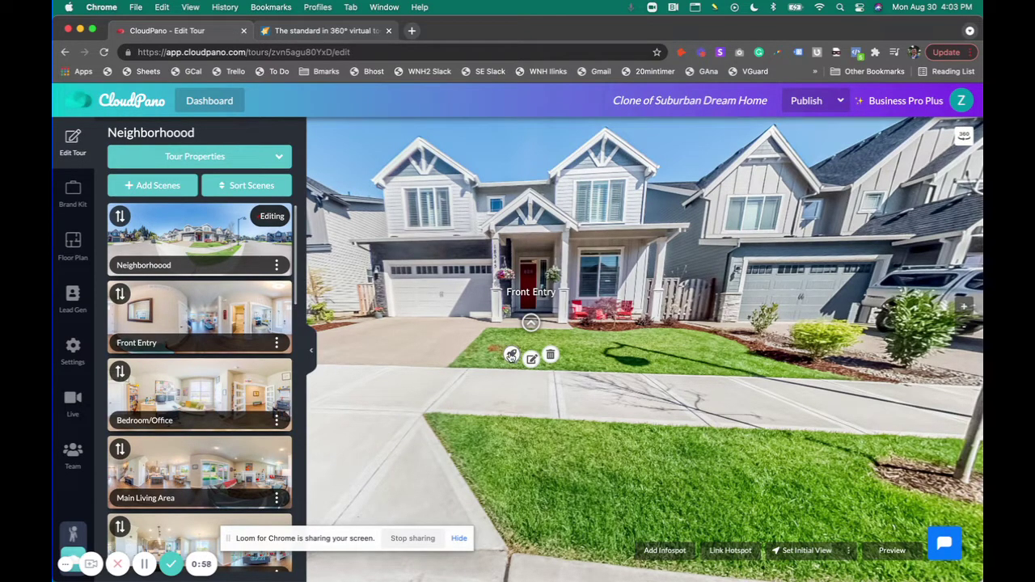
Step: Enter Front Entry via its hotspot, look around, then open Main Living Area facing the Kitchen hotspot
{"action": "left_click", "coordinate": [511, 356]}
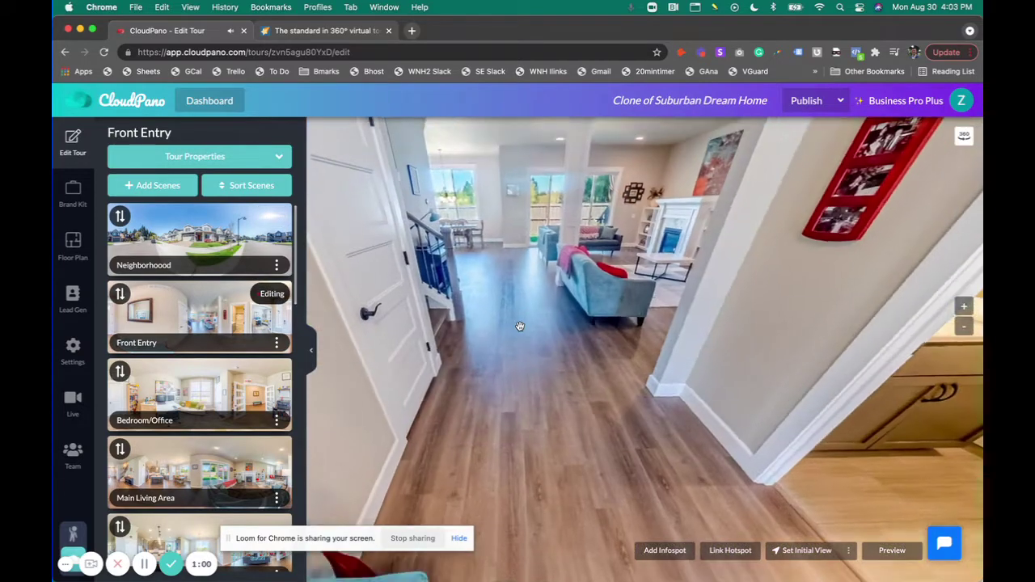
{"action": "left_click_drag", "start_coordinate": [520, 326], "coordinate": [542, 332]}
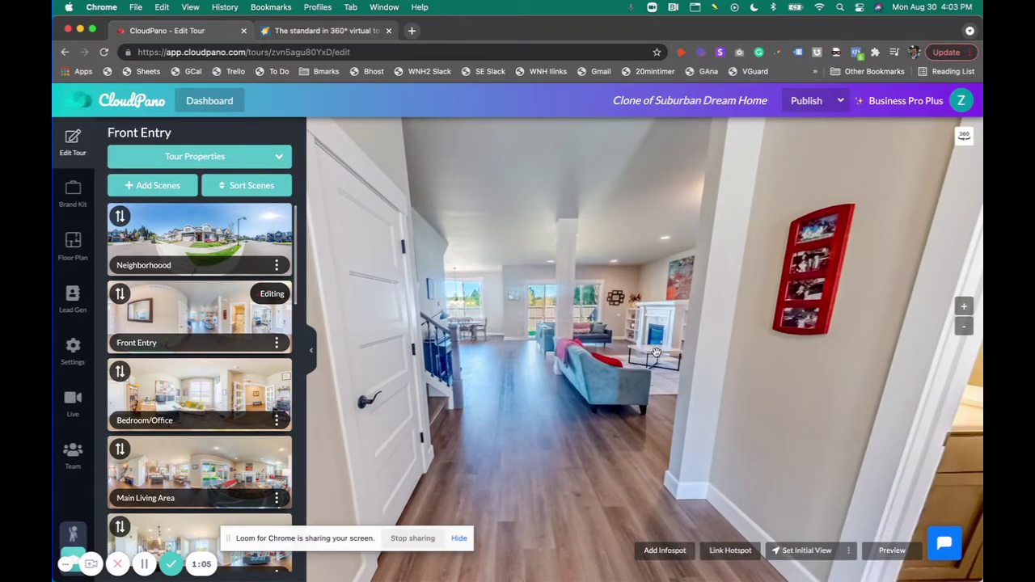
{"action": "left_click_drag", "start_coordinate": [659, 352], "coordinate": [651, 353]}
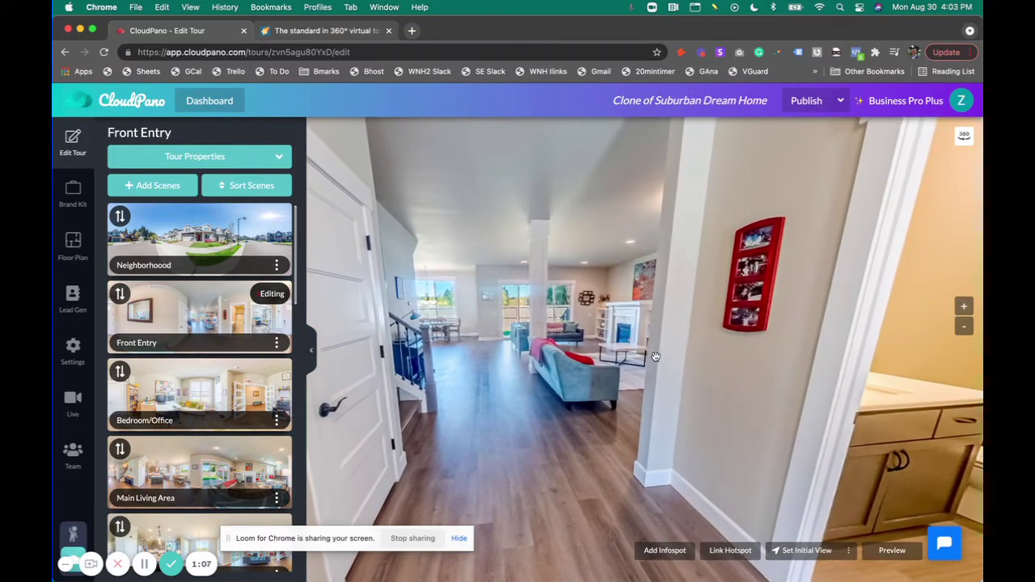
{"action": "left_click", "coordinate": [235, 460]}
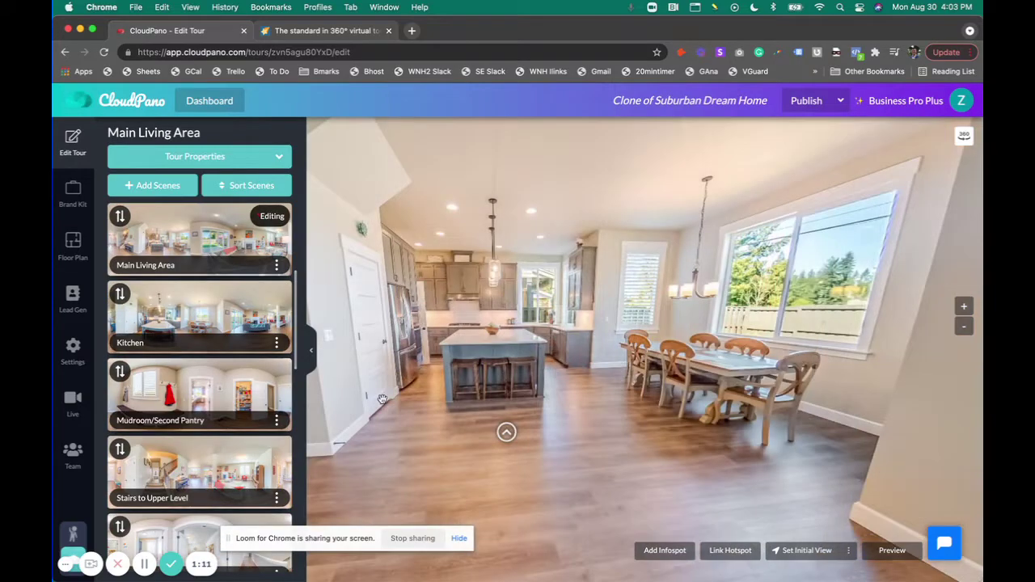
{"action": "left_click_drag", "start_coordinate": [504, 429], "coordinate": [677, 340]}
{"action": "mouse_move", "coordinate": [564, 404]}
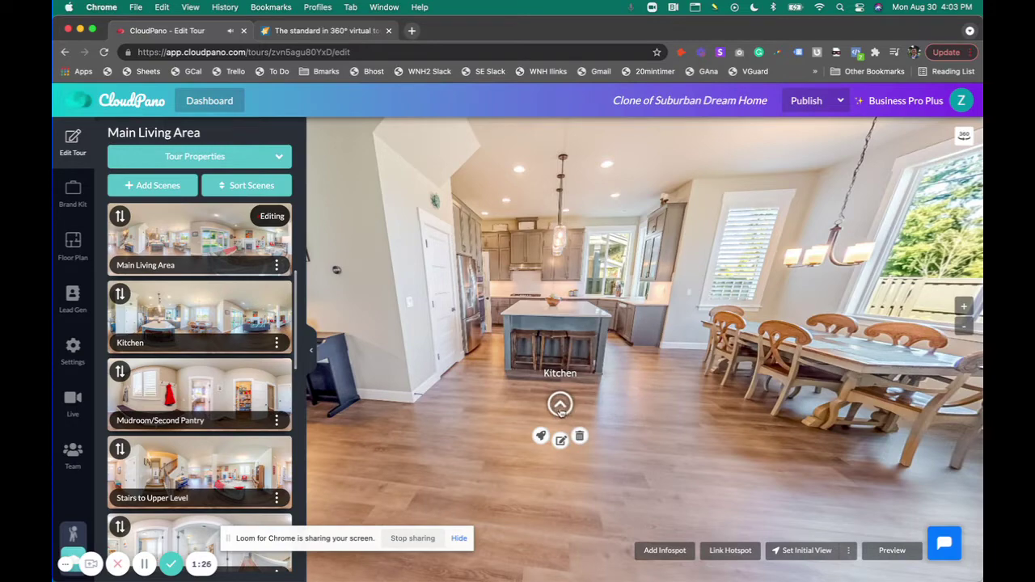
Step: Enter the Kitchen scene and save the dining-table view as its initial view
{"action": "left_click", "coordinate": [560, 406]}
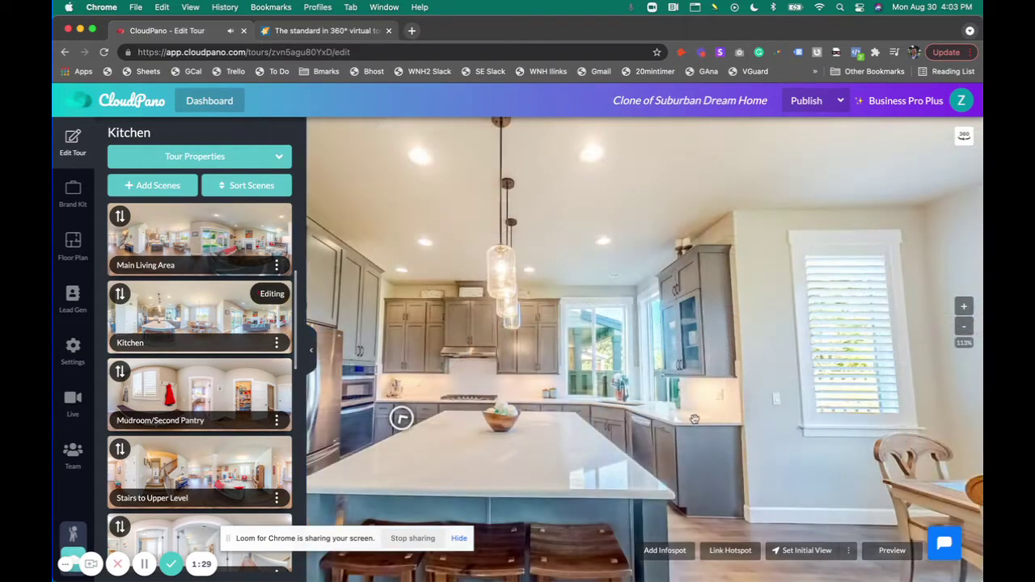
{"action": "scroll", "coordinate": [695, 408], "scroll_direction": "up", "scroll_amount": 3}
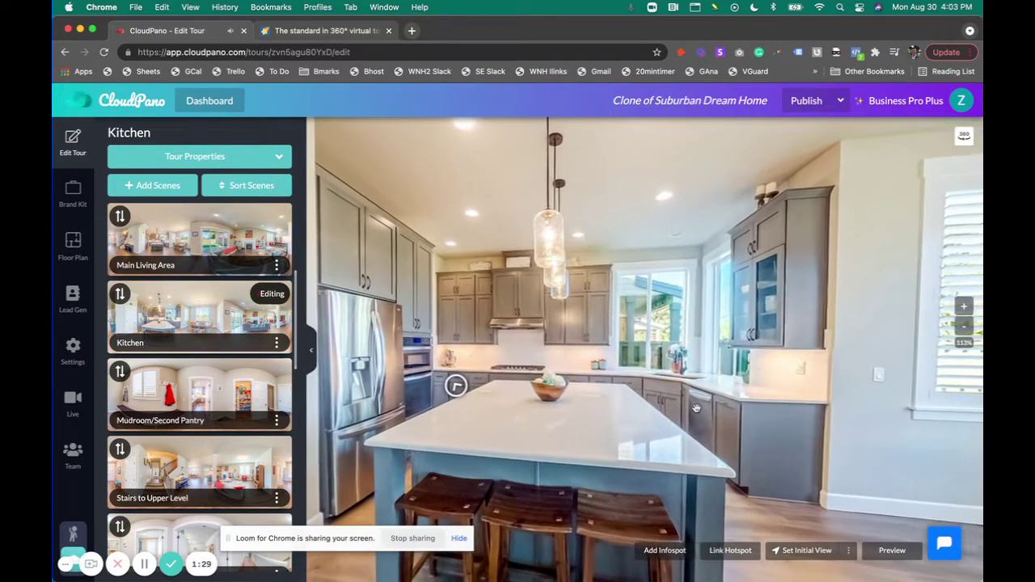
{"action": "left_click_drag", "start_coordinate": [696, 409], "coordinate": [691, 451]}
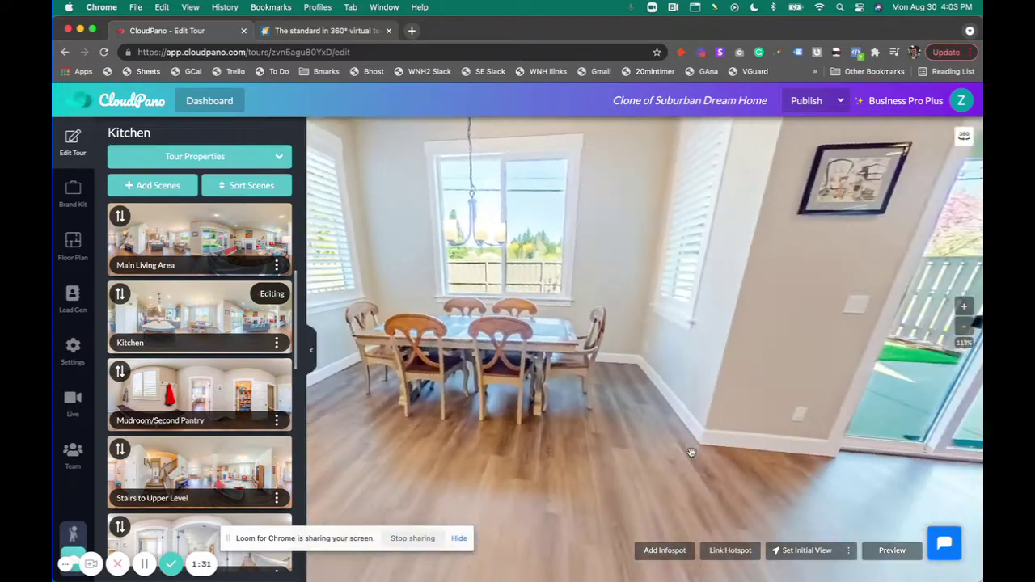
{"action": "left_click", "coordinate": [801, 550]}
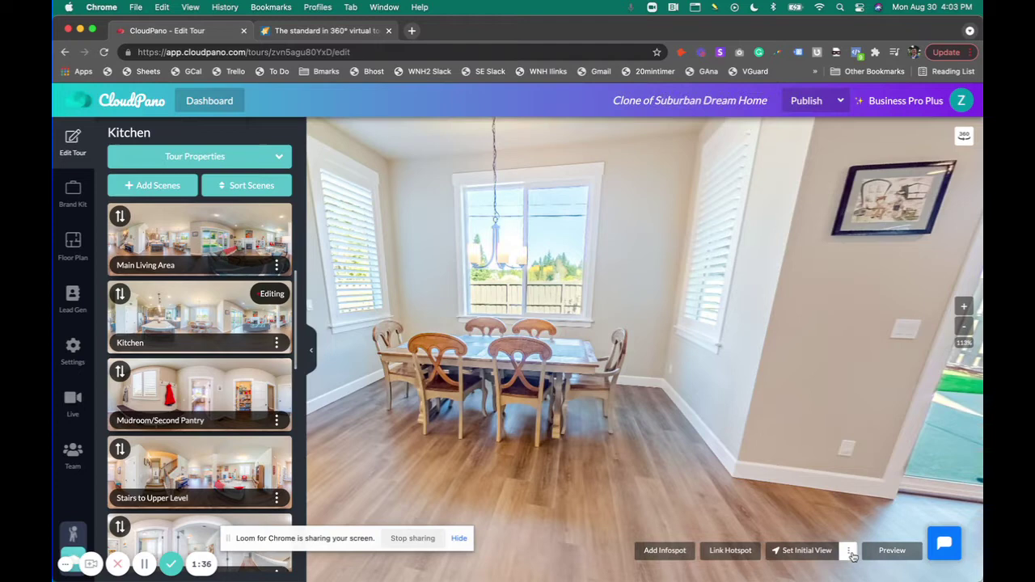
Step: Apply the dining-table initial view to arrivals coming from Main Living Area
{"action": "left_click", "coordinate": [850, 552]}
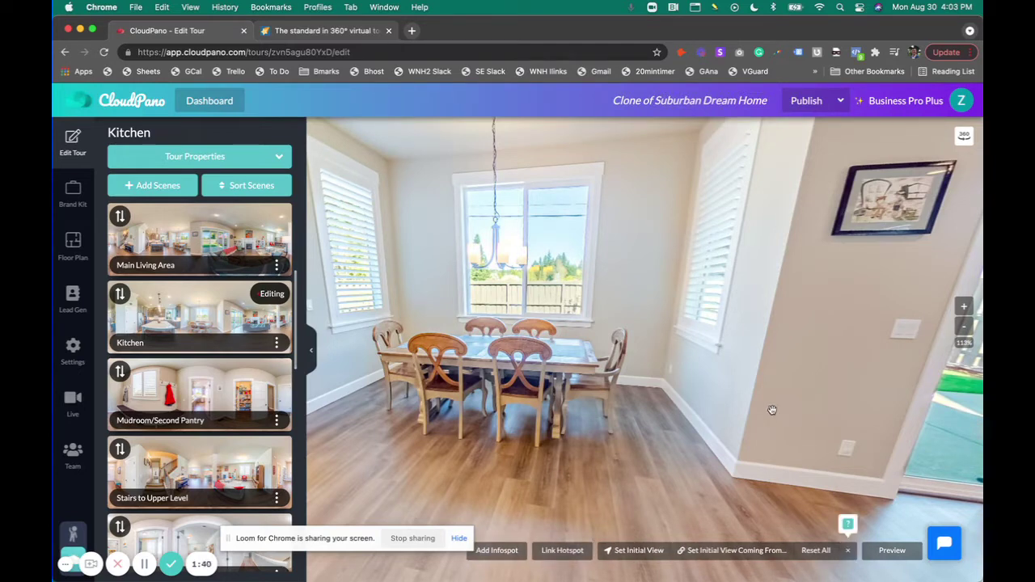
{"action": "left_click", "coordinate": [713, 553]}
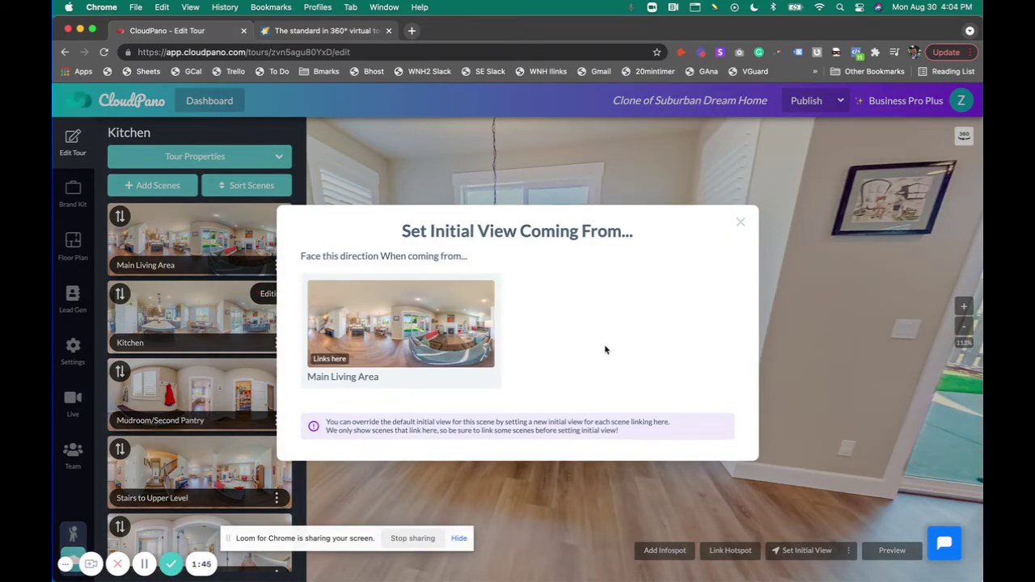
{"action": "left_click", "coordinate": [430, 323]}
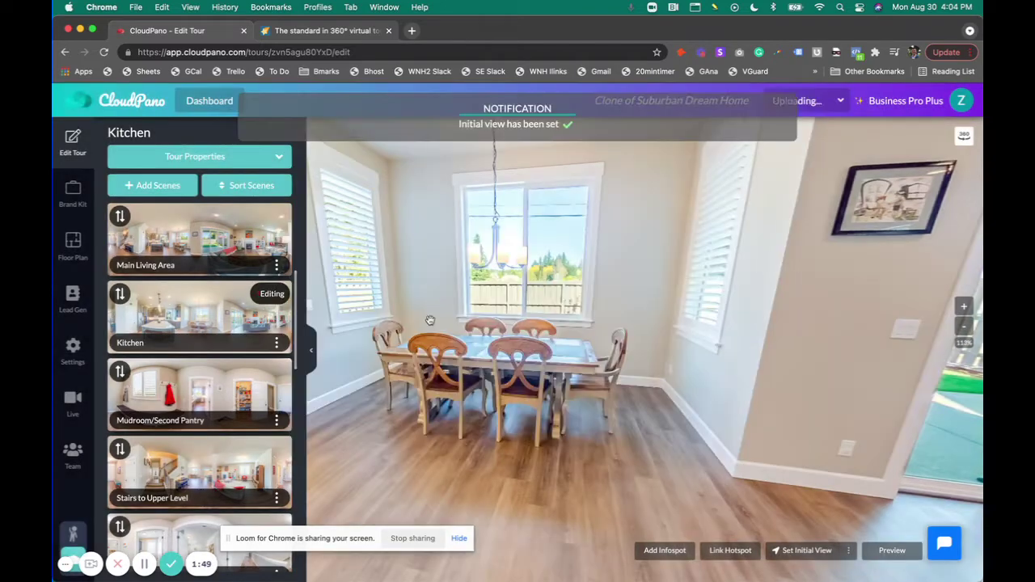
{"action": "left_click_drag", "start_coordinate": [471, 322], "coordinate": [569, 302]}
Step: Go from Bedroom/Office through Main Living Area, then open the Front Entry scene
{"action": "scroll", "coordinate": [249, 353], "scroll_direction": "down", "scroll_amount": 2}
{"action": "scroll", "coordinate": [249, 352], "scroll_direction": "down", "scroll_amount": 1}
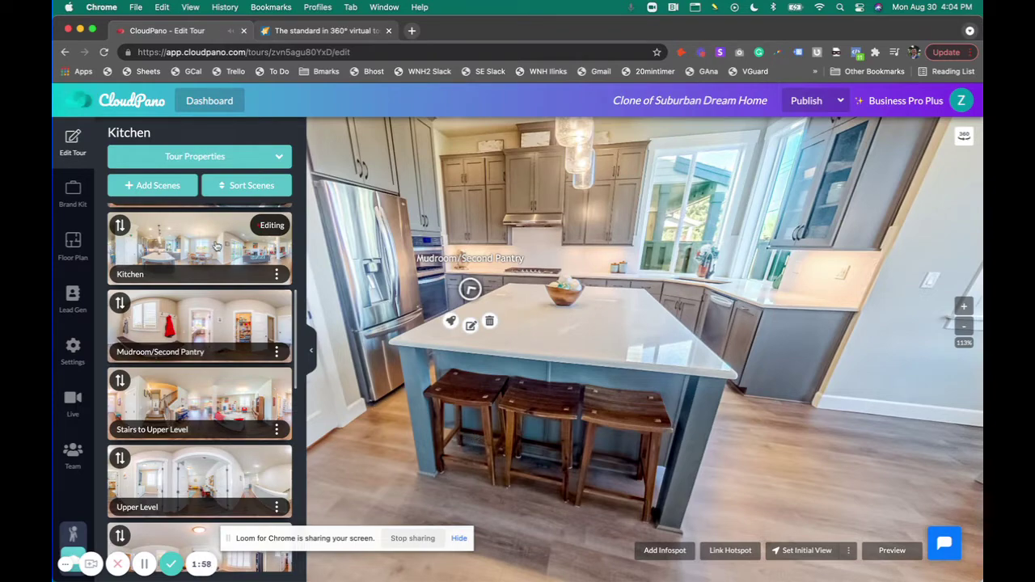
{"action": "scroll", "coordinate": [212, 251], "scroll_direction": "up", "scroll_amount": 6}
{"action": "scroll", "coordinate": [208, 257], "scroll_direction": "up", "scroll_amount": 2}
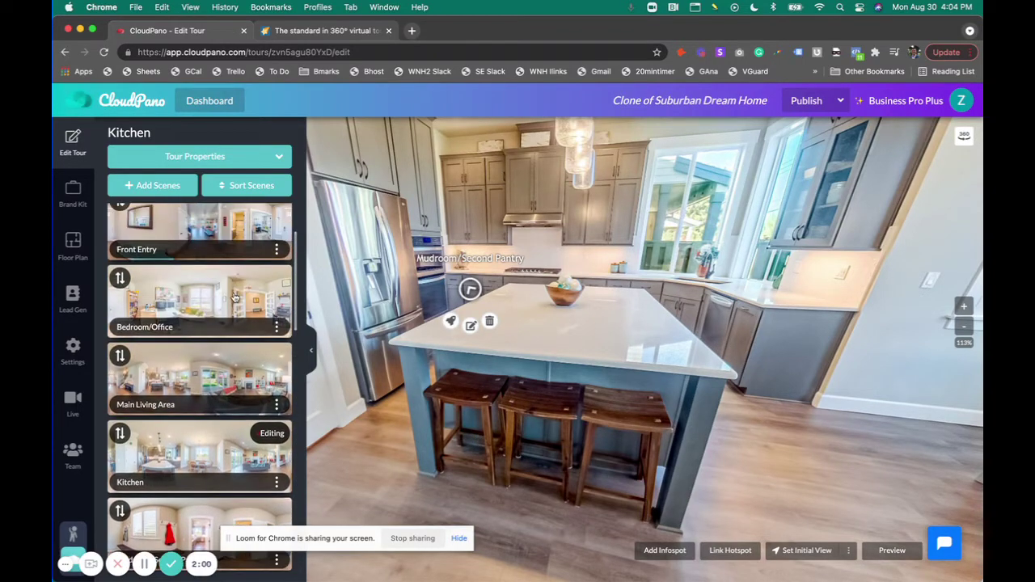
{"action": "left_click", "coordinate": [233, 296]}
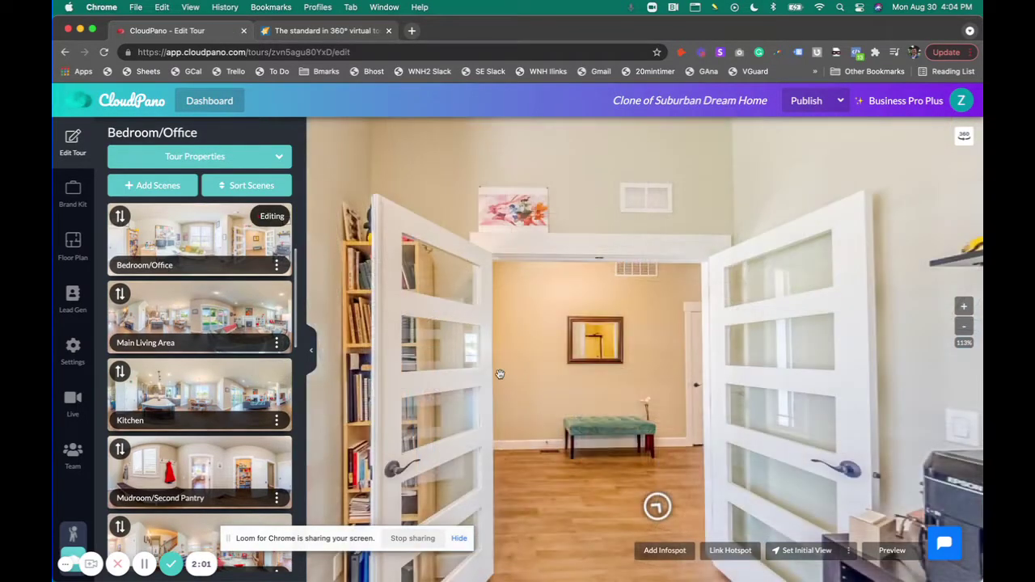
{"action": "left_click", "coordinate": [657, 506]}
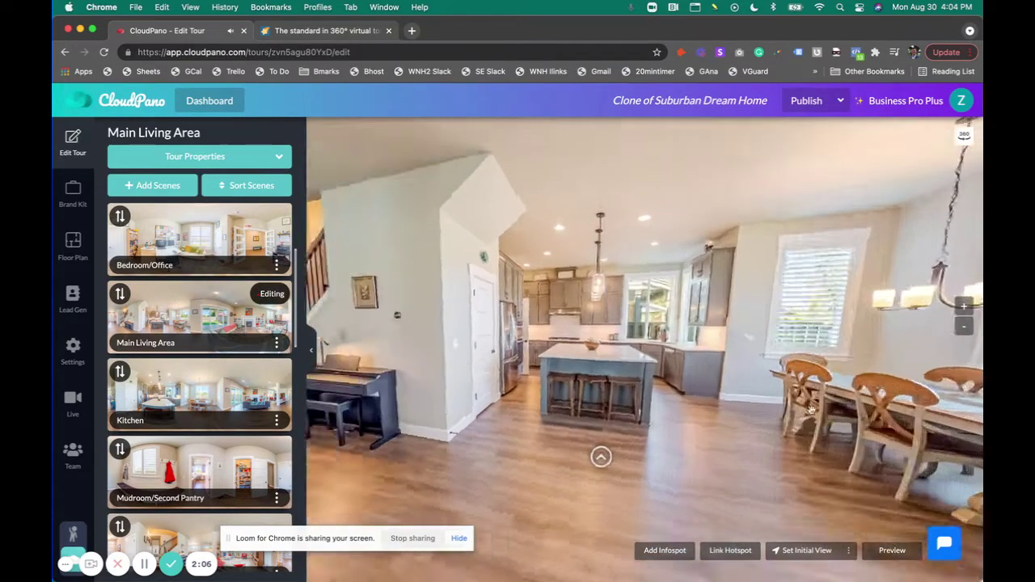
{"action": "scroll", "coordinate": [202, 323], "scroll_direction": "up", "scroll_amount": 3}
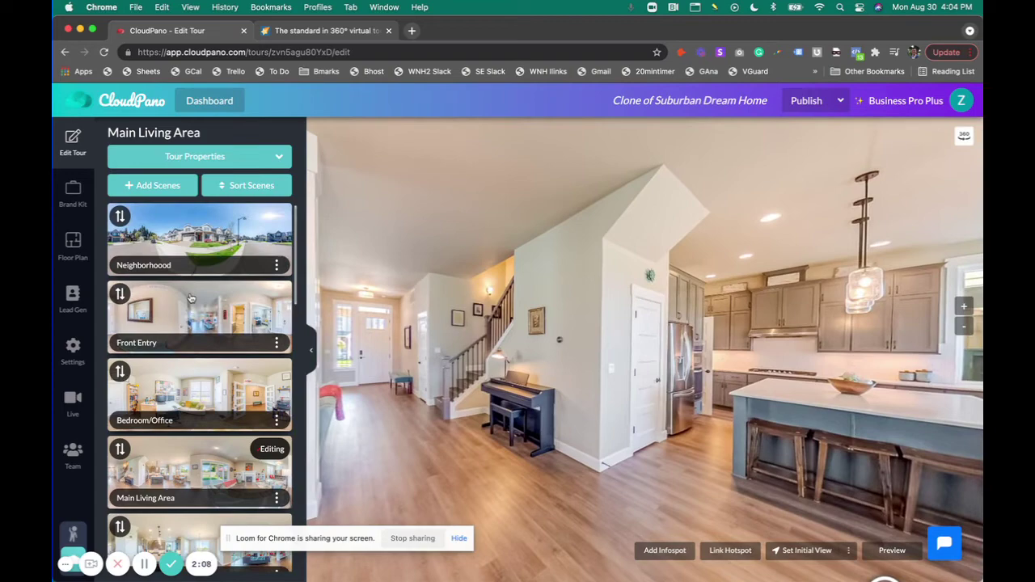
{"action": "left_click", "coordinate": [191, 298]}
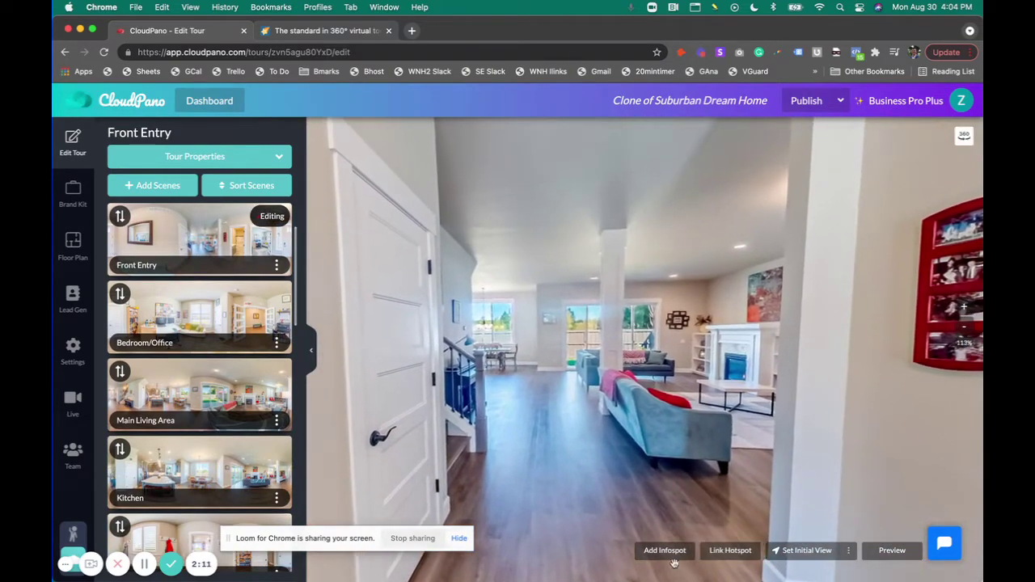
Step: Add a link hotspot in the hallway toward the staircase, linked to the Kitchen scene
{"action": "left_click", "coordinate": [744, 558]}
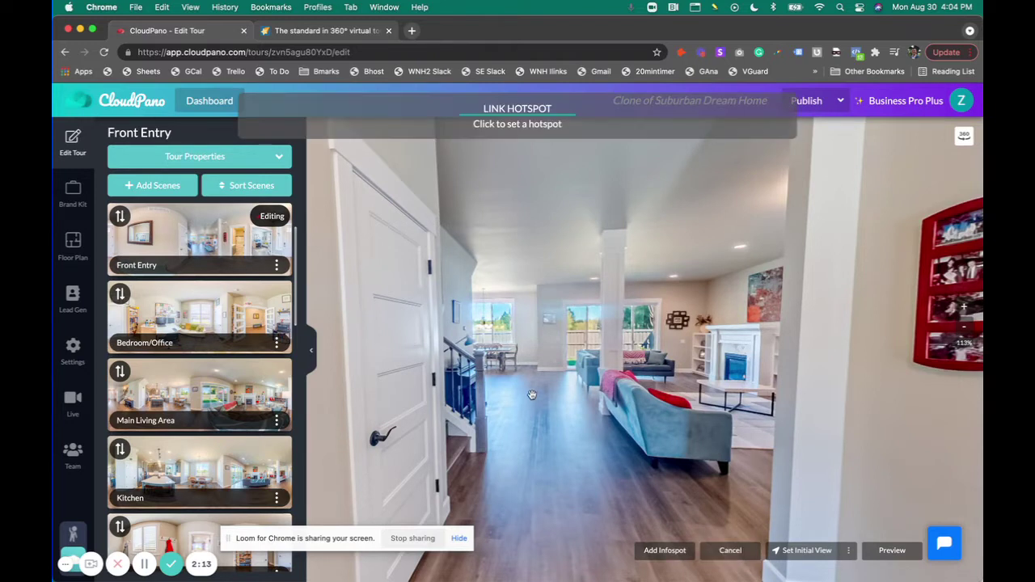
{"action": "left_click", "coordinate": [527, 390]}
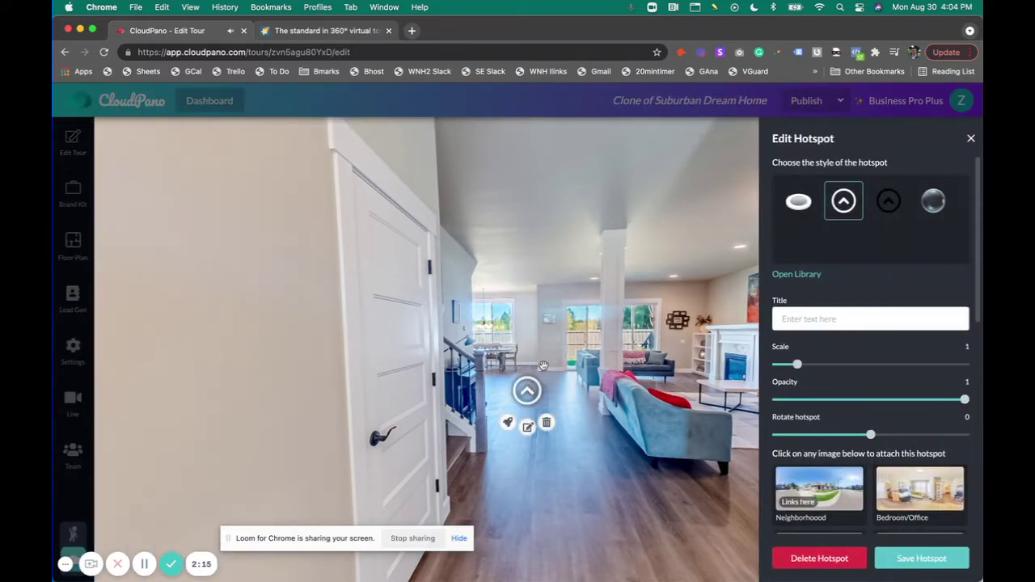
{"action": "scroll", "coordinate": [880, 491], "scroll_direction": "down", "scroll_amount": 3}
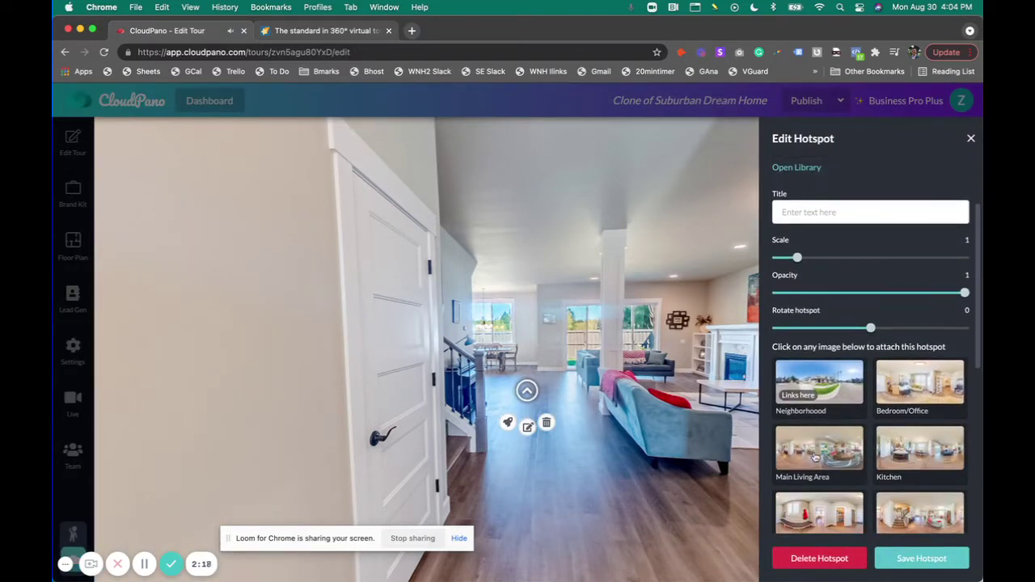
{"action": "left_click", "coordinate": [917, 455]}
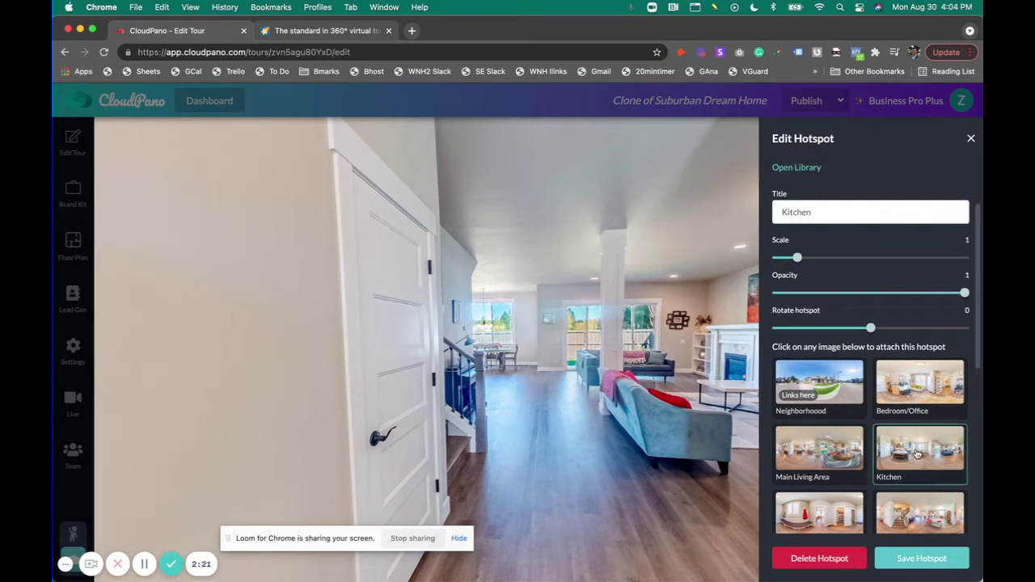
{"action": "left_click", "coordinate": [922, 559]}
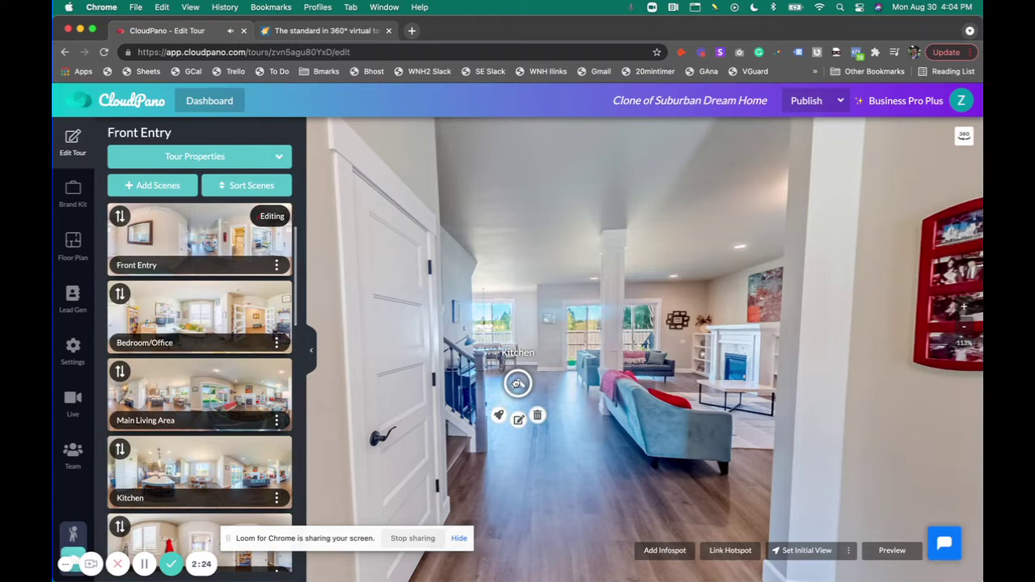
Step: Shift the Kitchen hotspot slightly left and rotate its arrow to -14
{"action": "left_click_drag", "start_coordinate": [517, 384], "coordinate": [504, 382]}
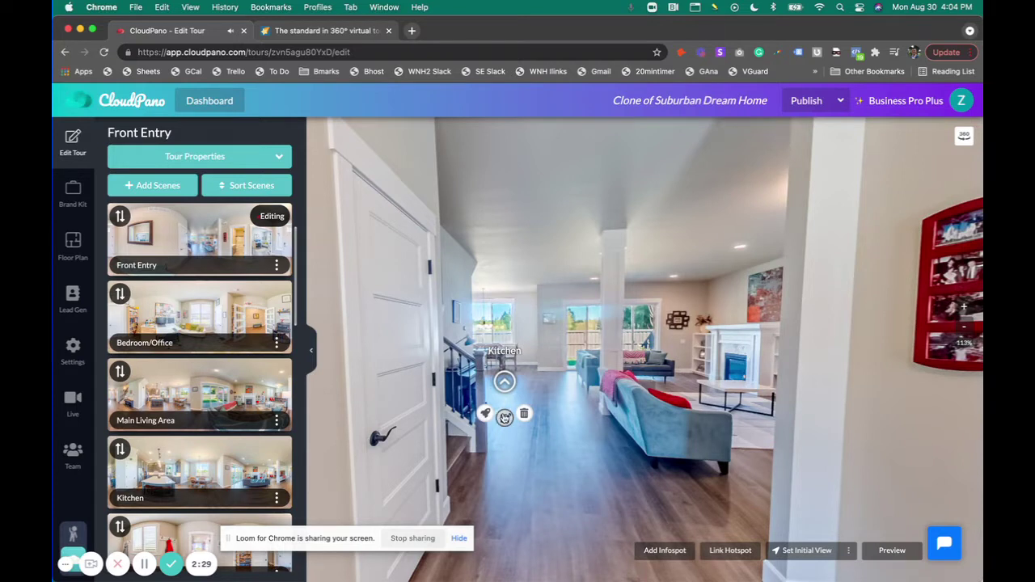
{"action": "left_click", "coordinate": [505, 417]}
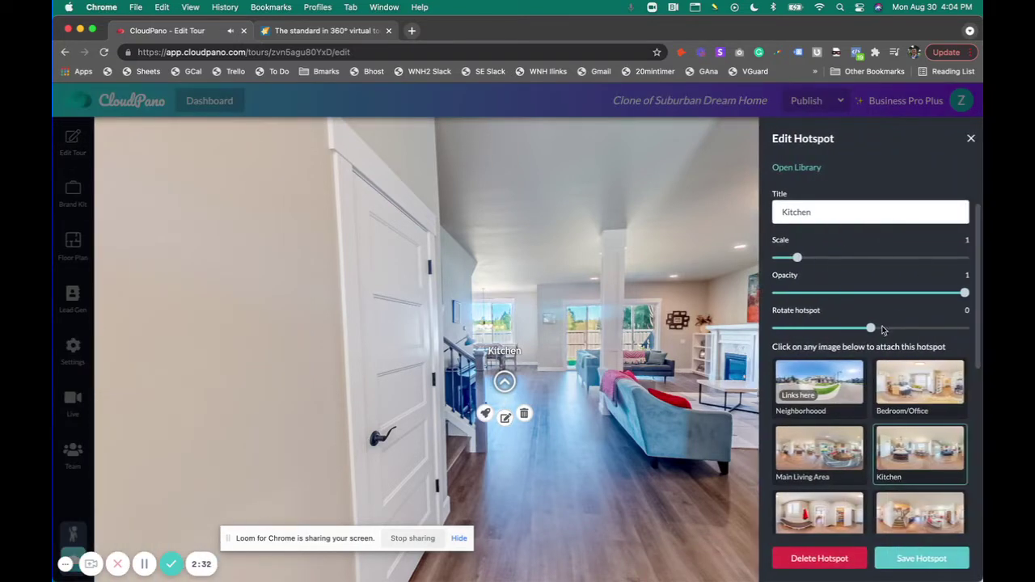
{"action": "left_click_drag", "start_coordinate": [871, 330], "coordinate": [854, 330]}
Step: Save the rotated hotspot, enter Kitchen through it, and centre the view on the island
{"action": "left_click", "coordinate": [935, 562]}
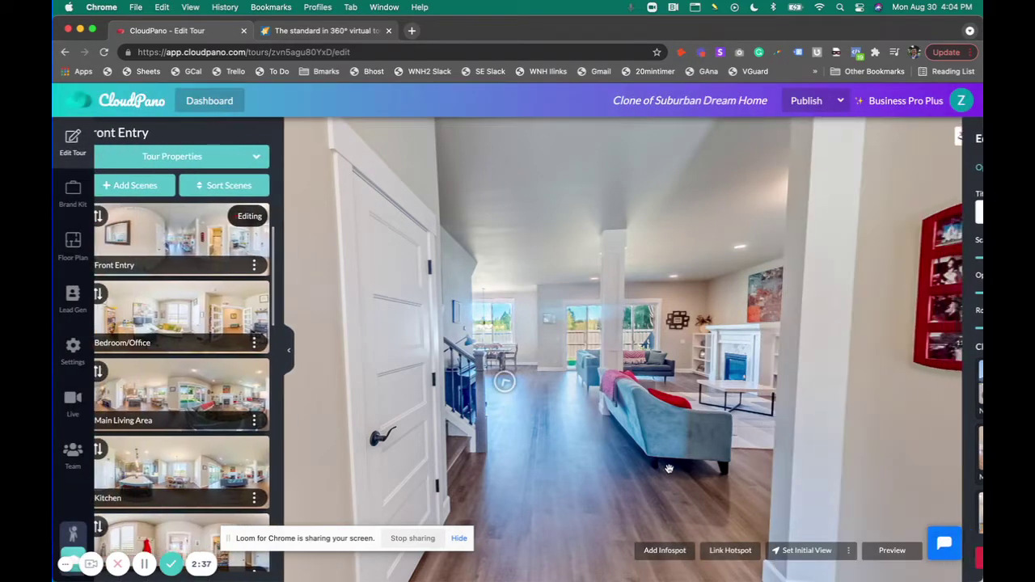
{"action": "mouse_move", "coordinate": [503, 389]}
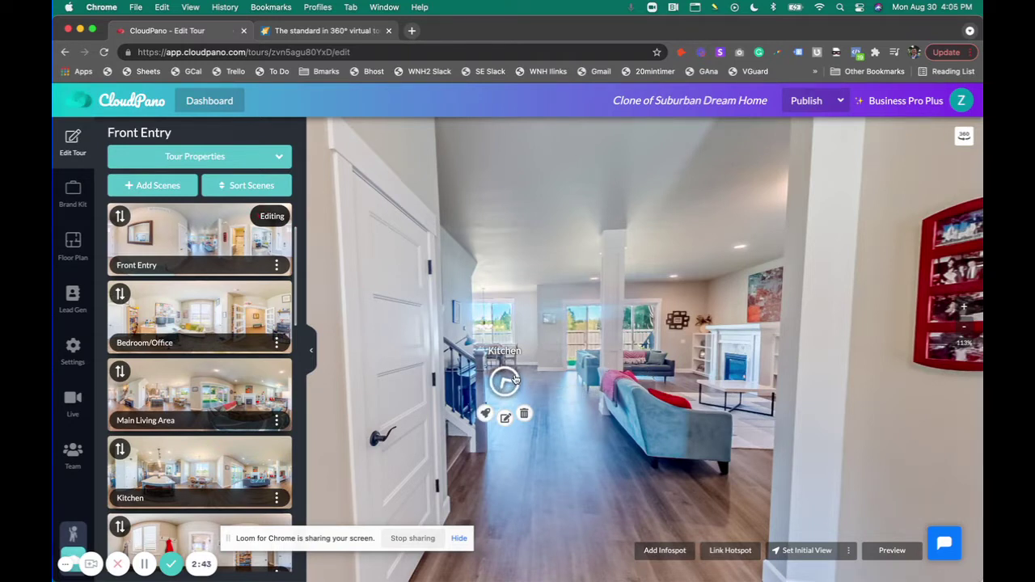
{"action": "left_click", "coordinate": [484, 416]}
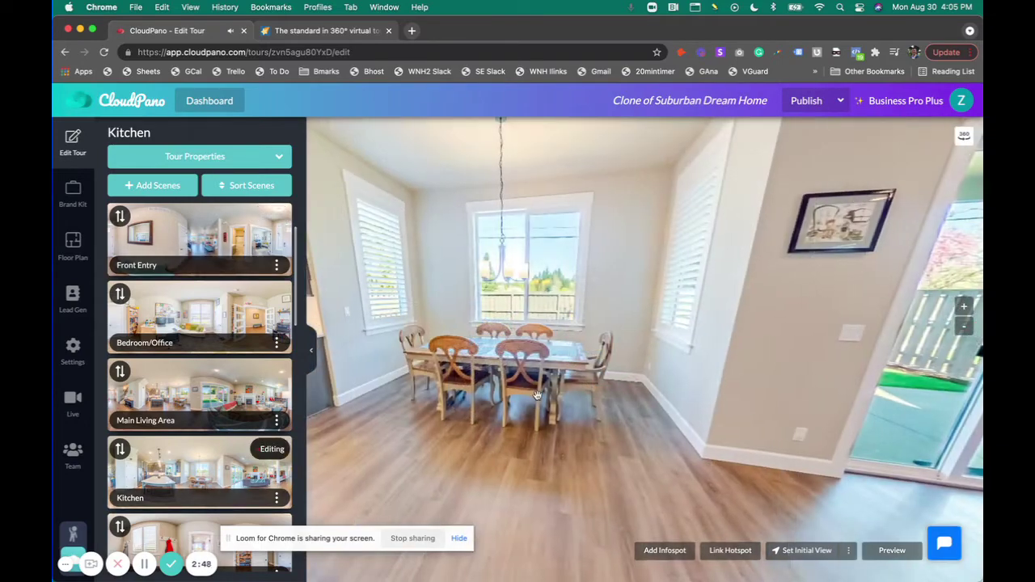
{"action": "left_click_drag", "start_coordinate": [496, 413], "coordinate": [728, 405]}
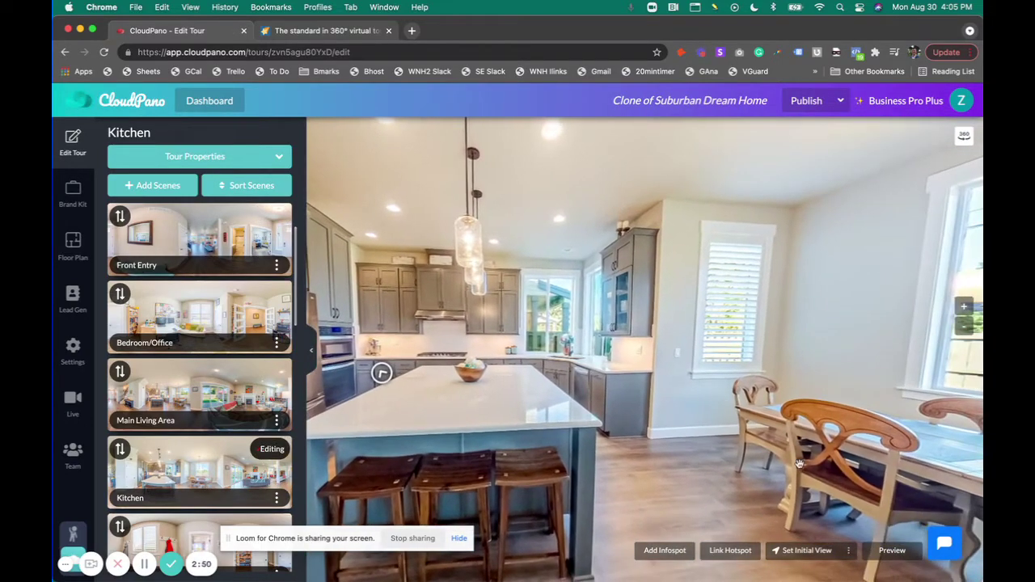
{"action": "left_click_drag", "start_coordinate": [471, 402], "coordinate": [544, 401]}
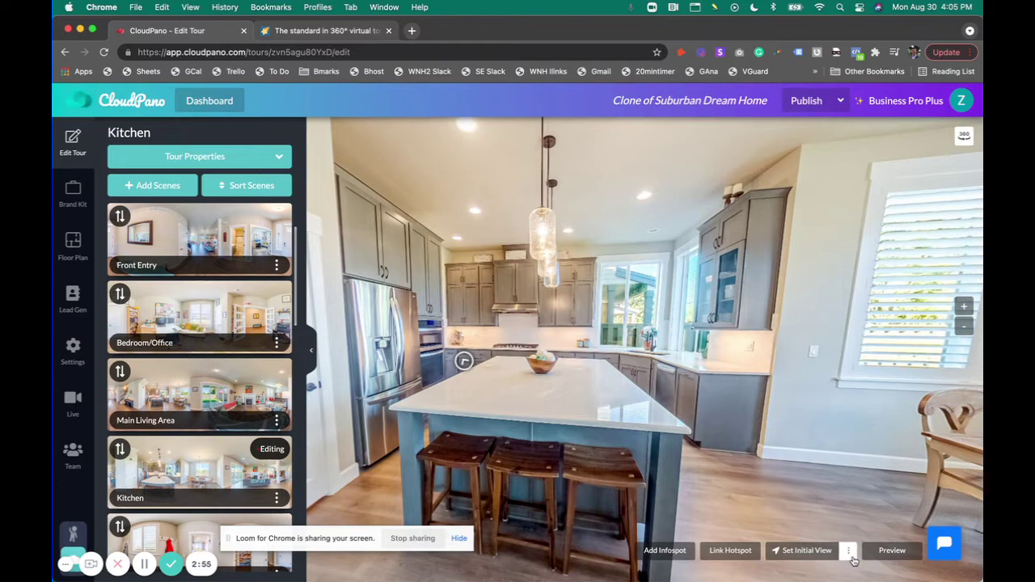
{"action": "left_click", "coordinate": [849, 552]}
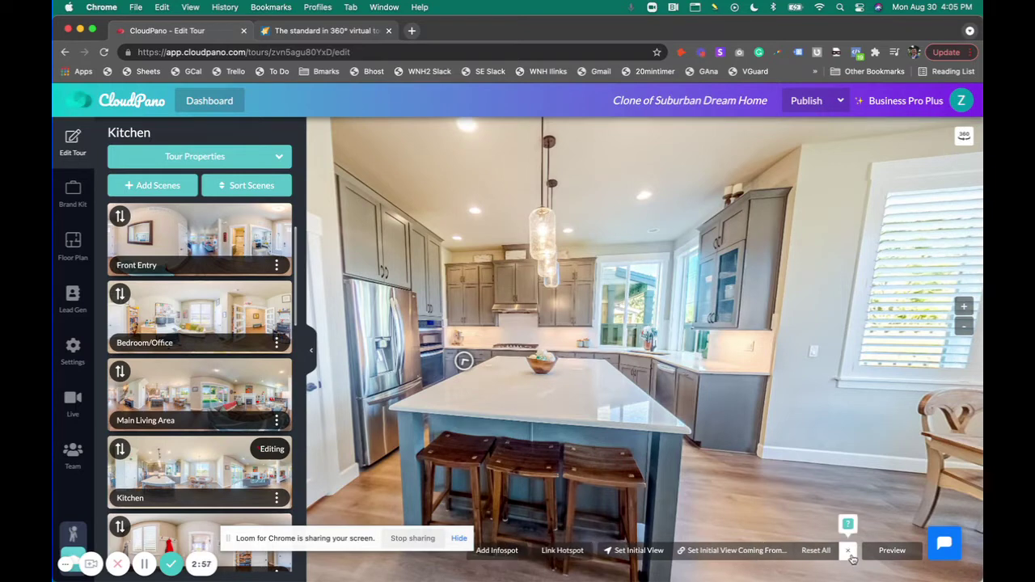
Step: Set the island view as Kitchen's initial view when arriving from Front Entry, then publish
{"action": "left_click", "coordinate": [755, 553]}
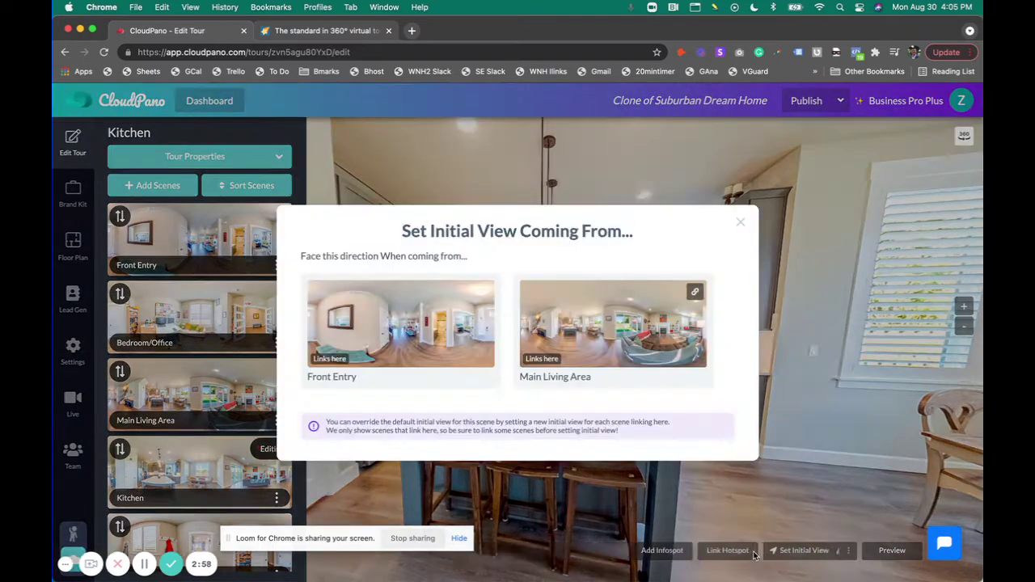
{"action": "left_click", "coordinate": [396, 322]}
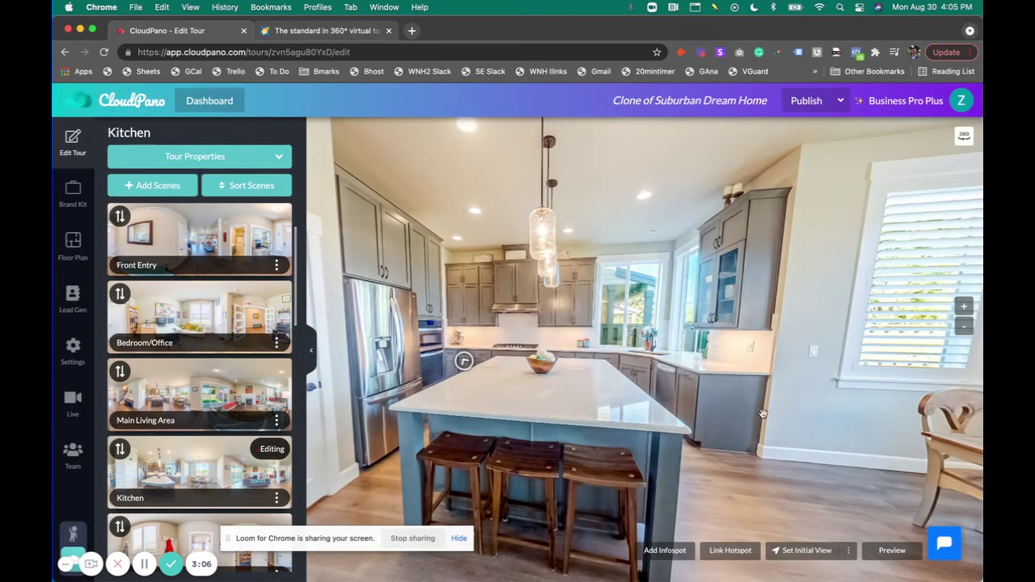
{"action": "left_click", "coordinate": [797, 100]}
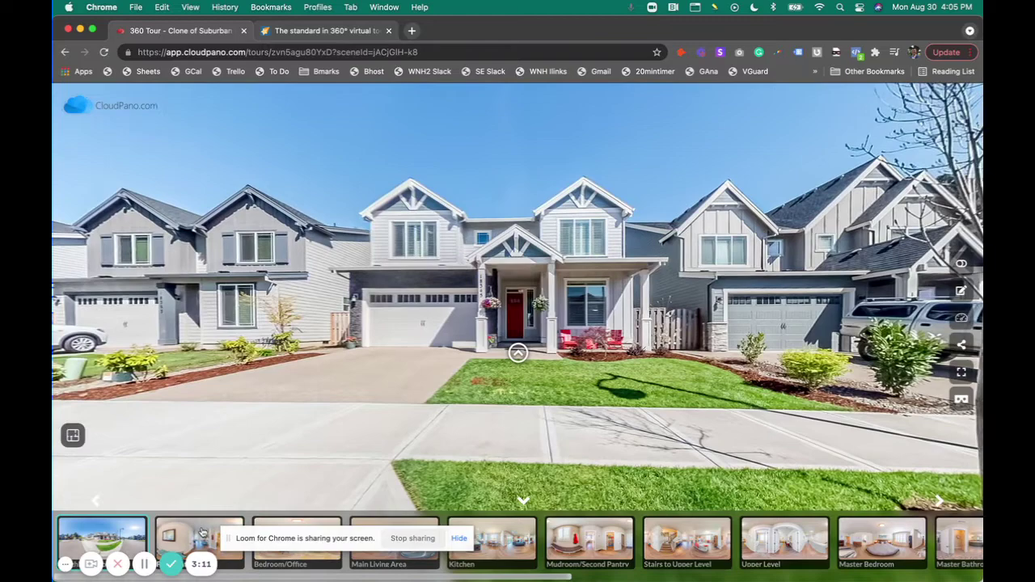
Step: In the live tour, enter Kitchen from Front Entry, then from Main Living Area, and open the 3D model
{"action": "left_click", "coordinate": [203, 532]}
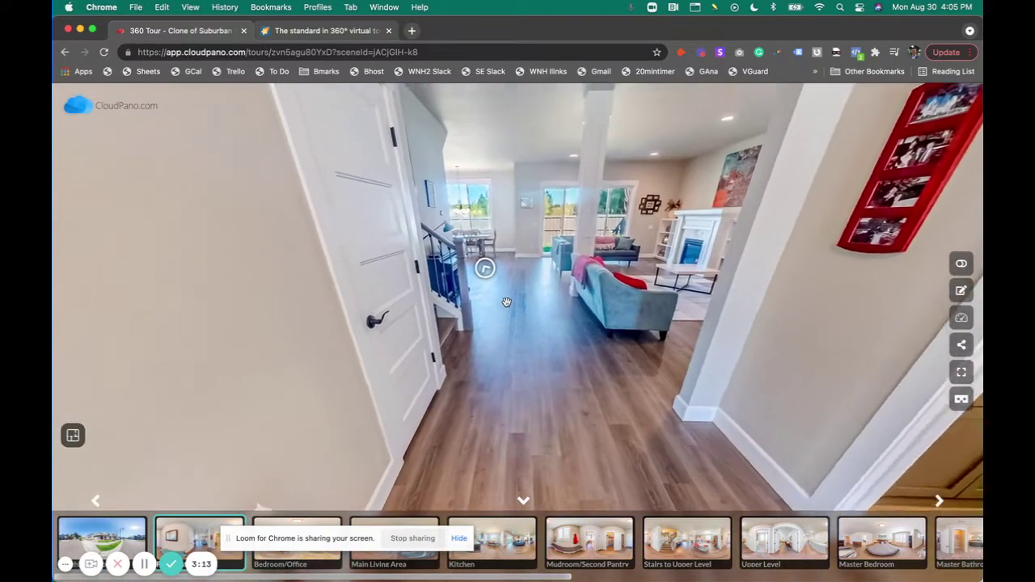
{"action": "left_click", "coordinate": [490, 283]}
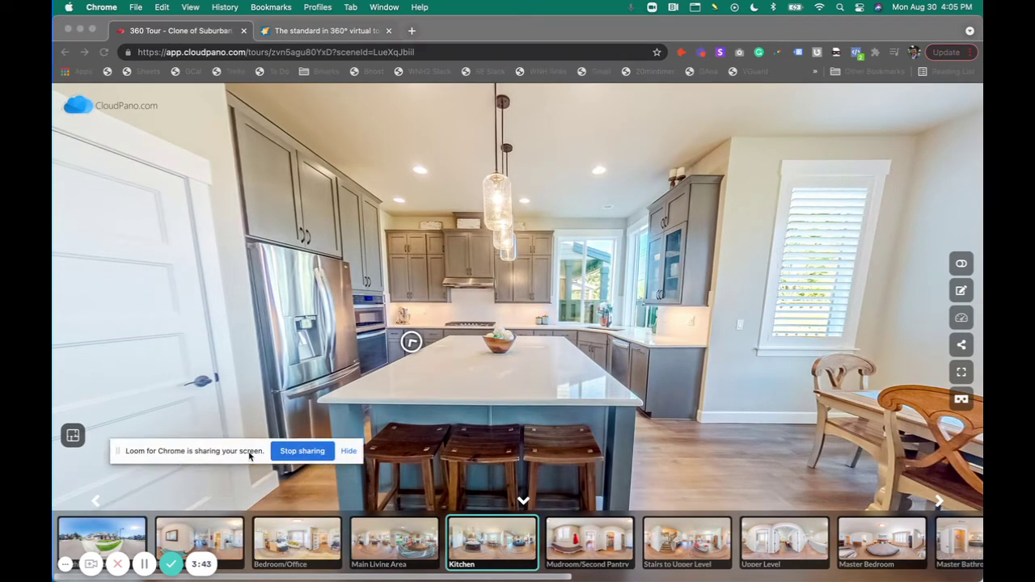
{"action": "left_click", "coordinate": [376, 540]}
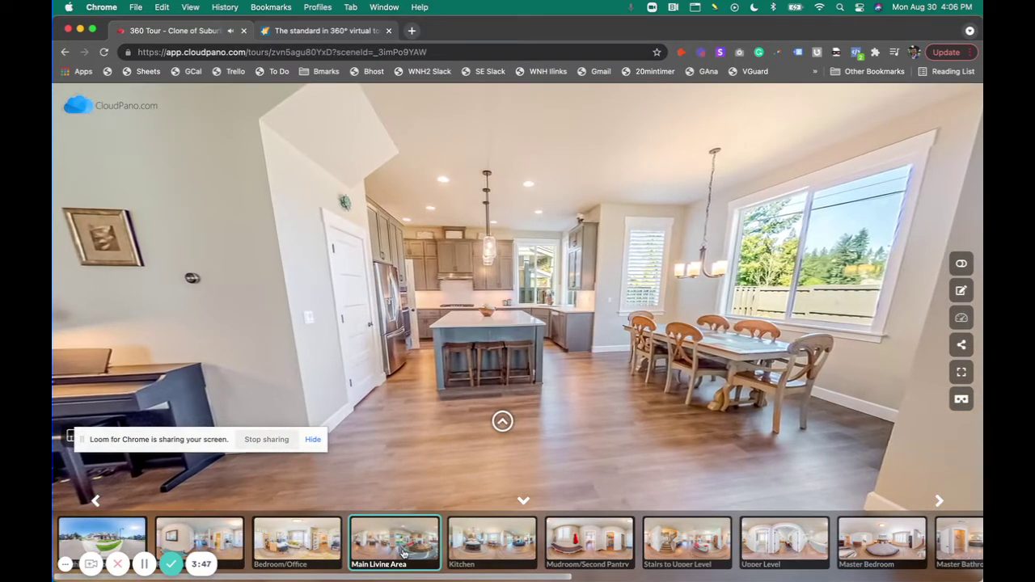
{"action": "left_click", "coordinate": [494, 422]}
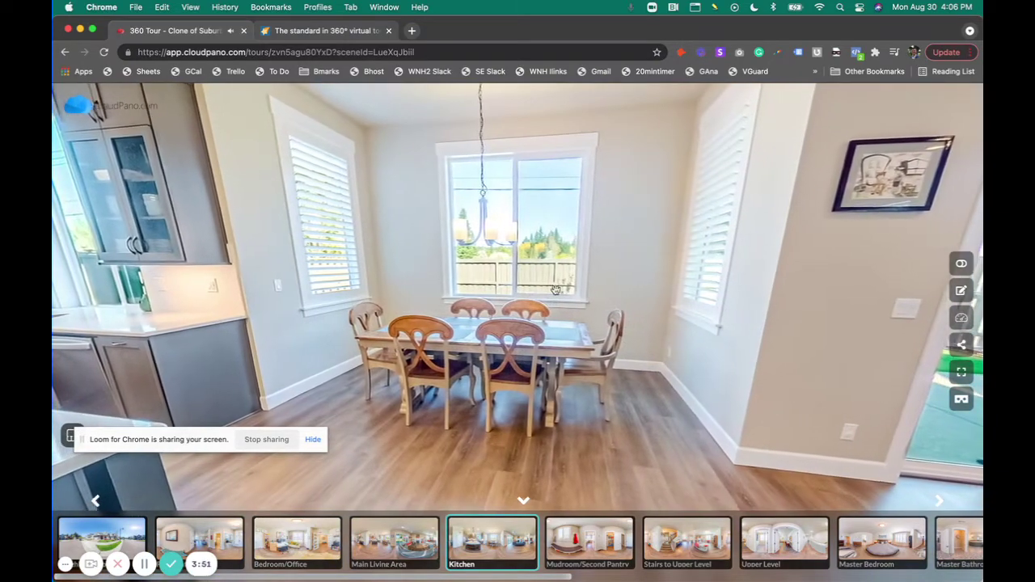
{"action": "left_click", "coordinate": [232, 447]}
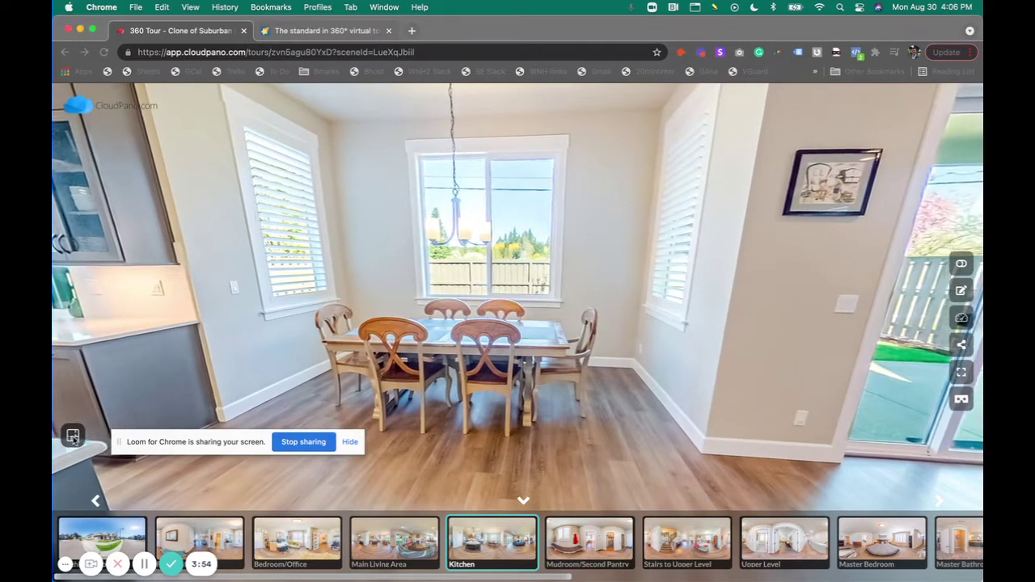
Step: Rotate the 3D dollhouse model side-on, close it, and return to the CloudPano homepage tab
{"action": "left_click", "coordinate": [72, 436]}
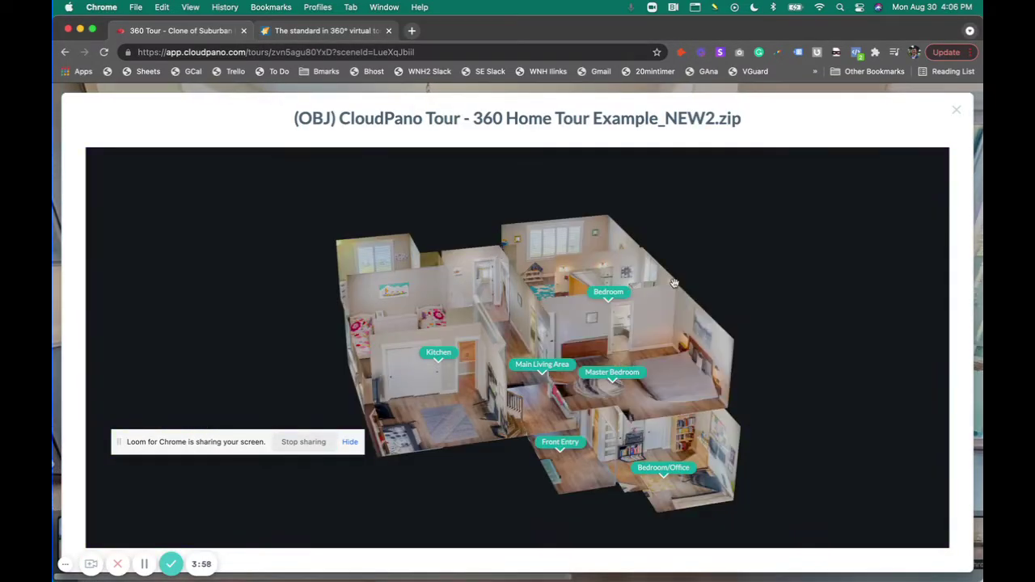
{"action": "left_click_drag", "start_coordinate": [712, 372], "coordinate": [424, 375]}
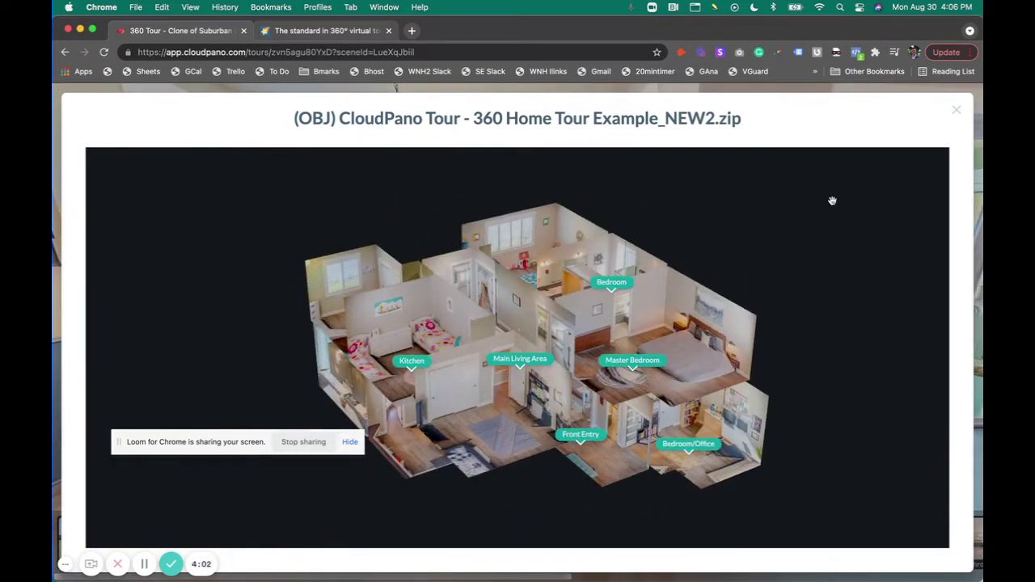
{"action": "left_click", "coordinate": [956, 112]}
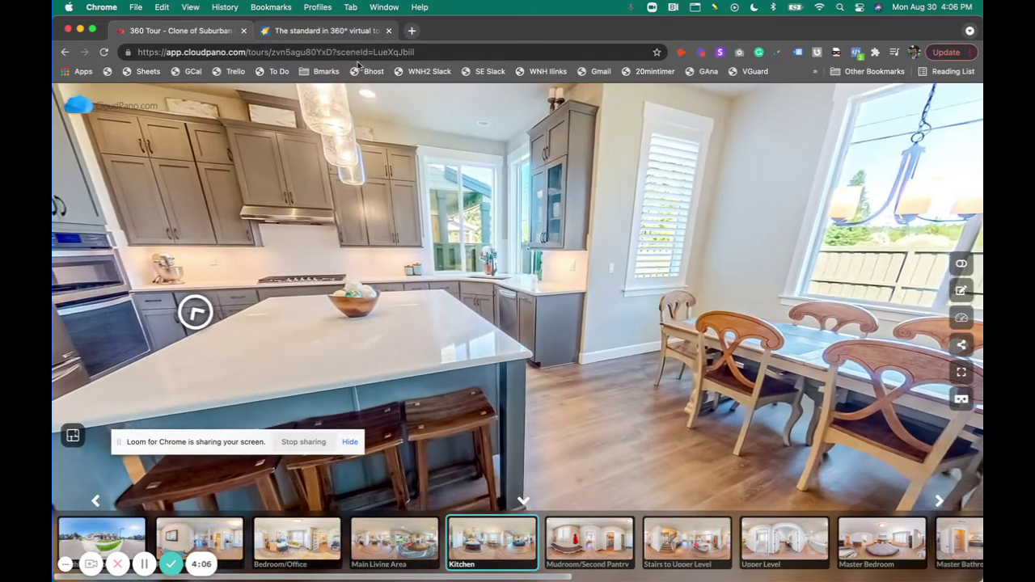
{"action": "left_click", "coordinate": [360, 32]}
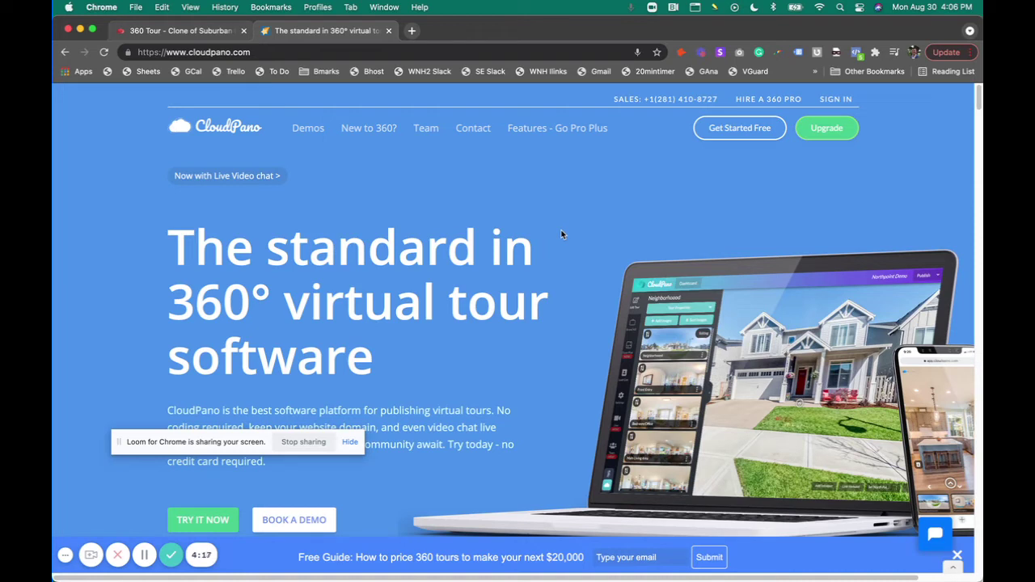
Step: Go to the Pro Plus upgrade page offering Add to Cart at $33/Month
{"action": "left_click", "coordinate": [835, 130]}
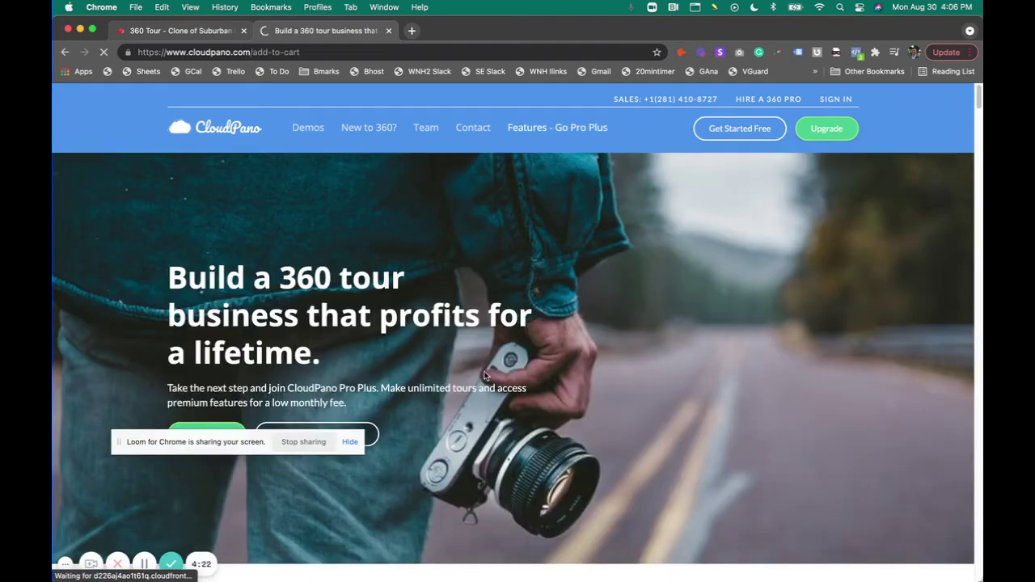
{"action": "left_click_drag", "start_coordinate": [233, 457], "coordinate": [203, 489]}
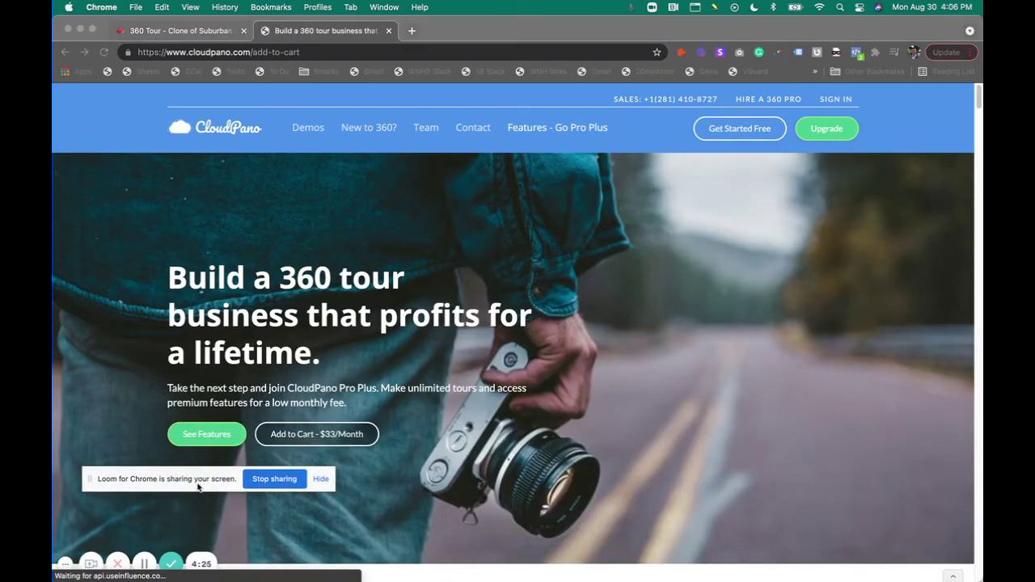